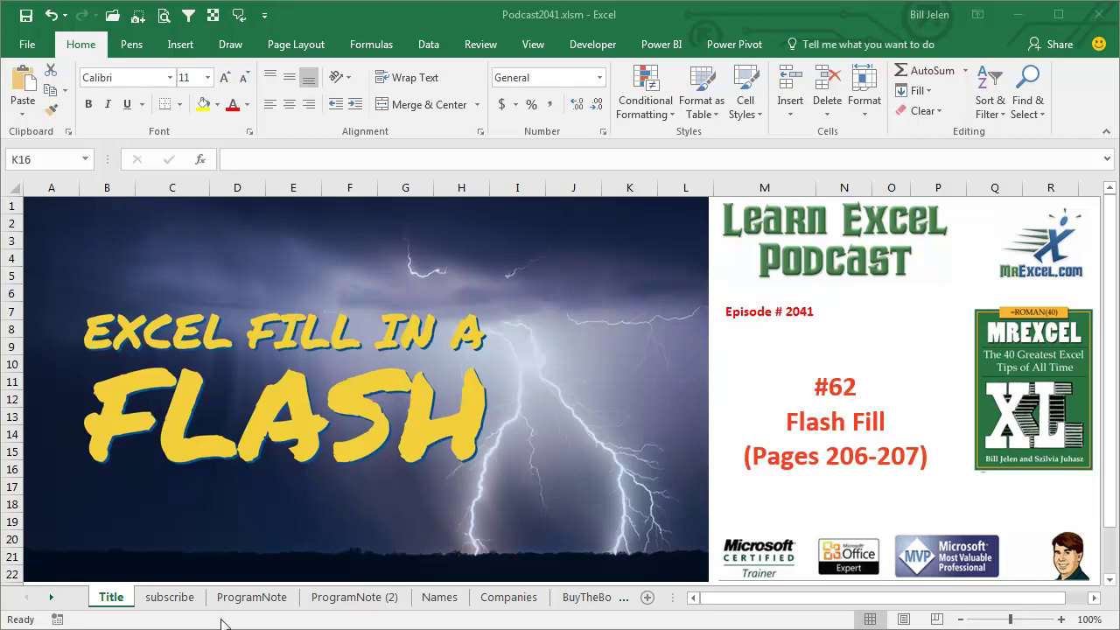
Move past the subscribe and ProgramNote sheets to ProgramNote (2) and its two podcasts-per-topic charts
left_click(169, 598)
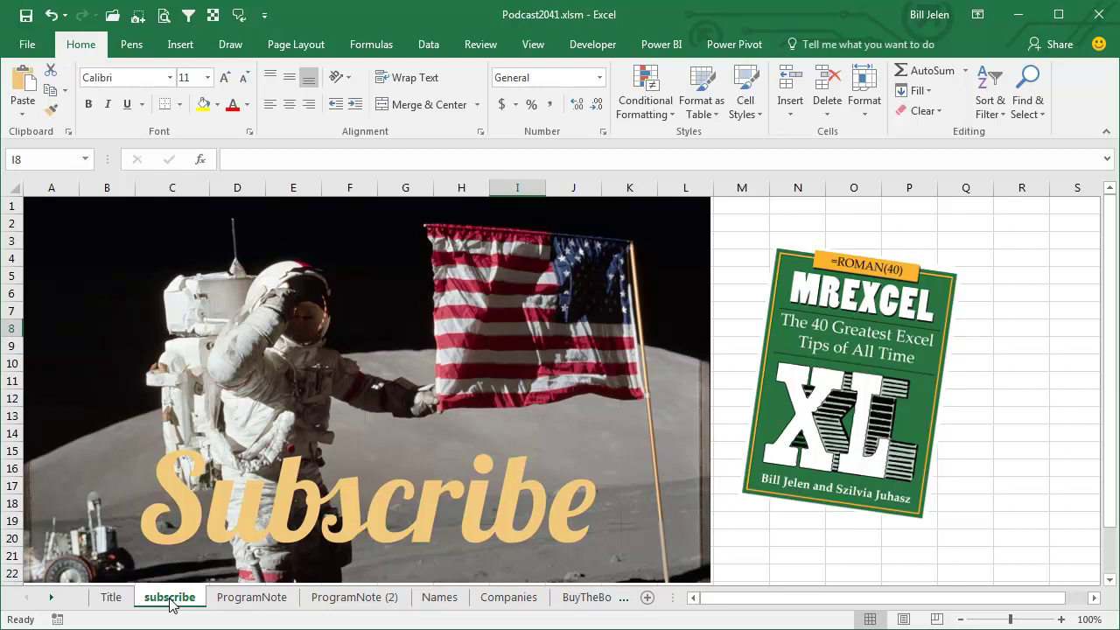
left_click(236, 601)
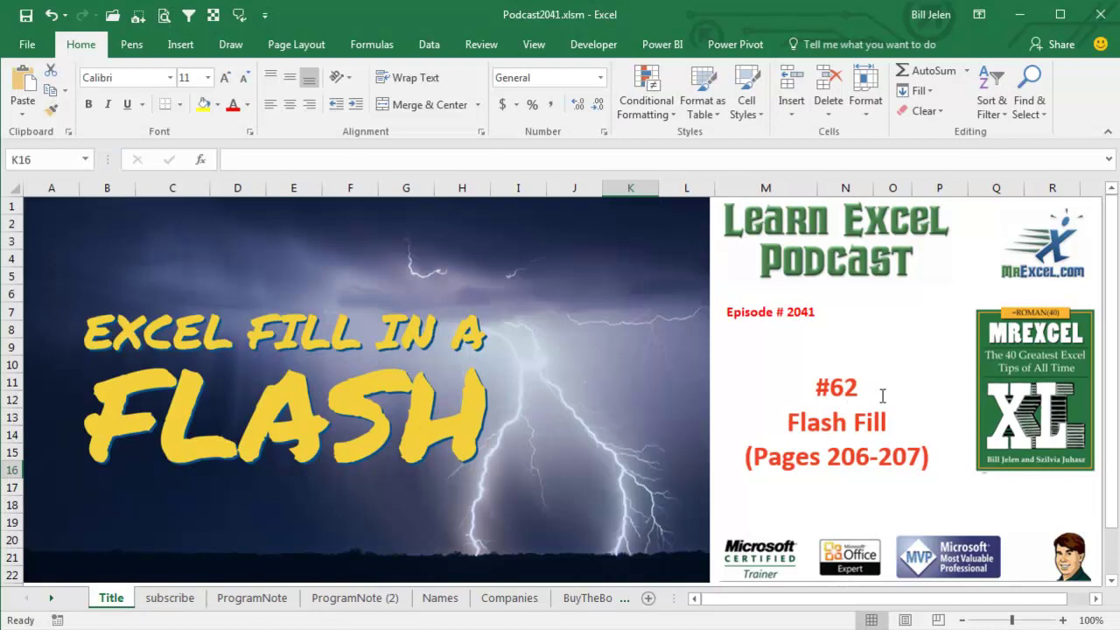
left_click(340, 598)
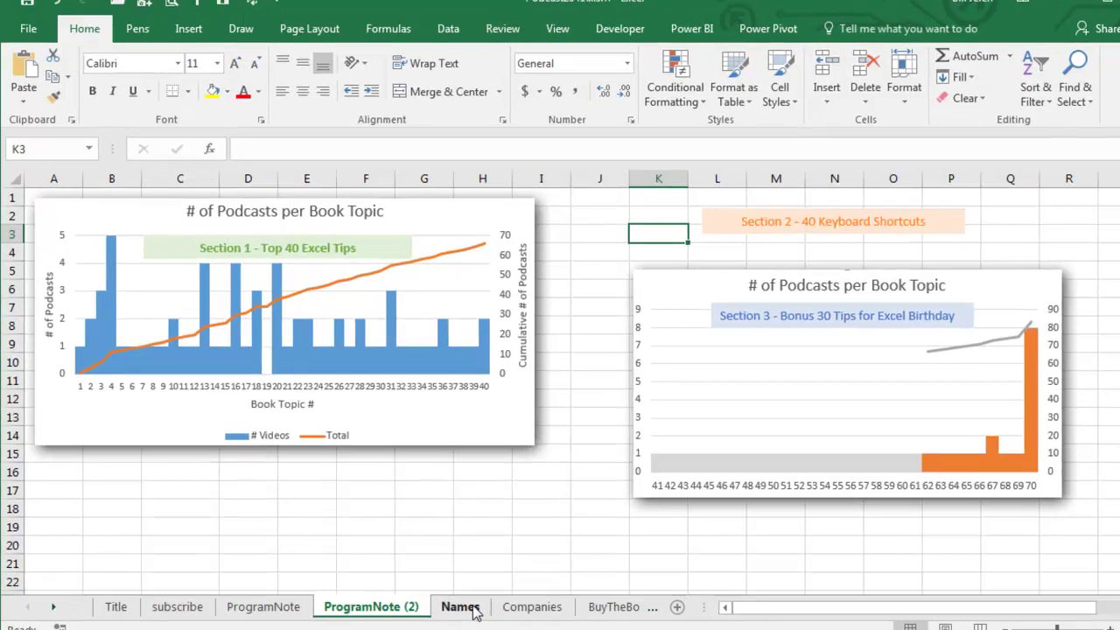
left_click(452, 602)
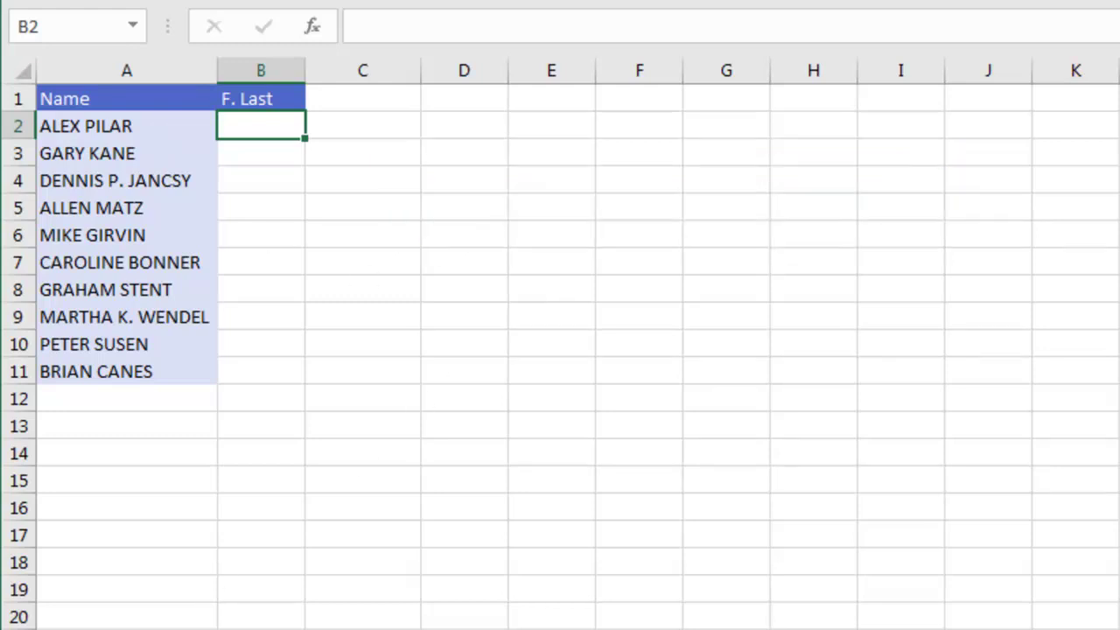
type("A. Pi")
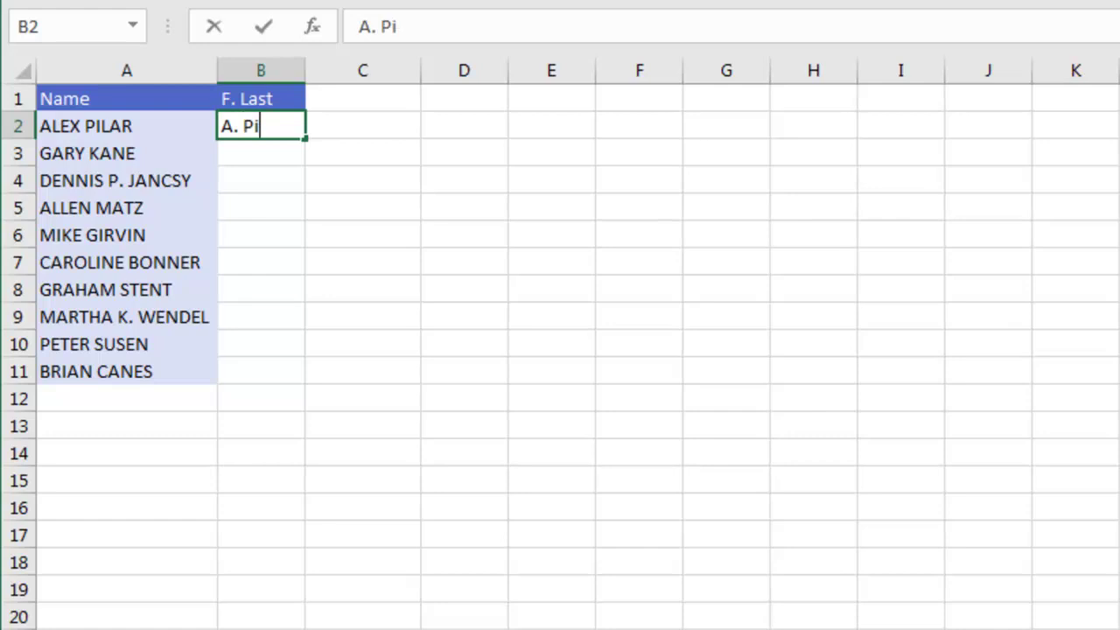
type("lar")
key("Return")
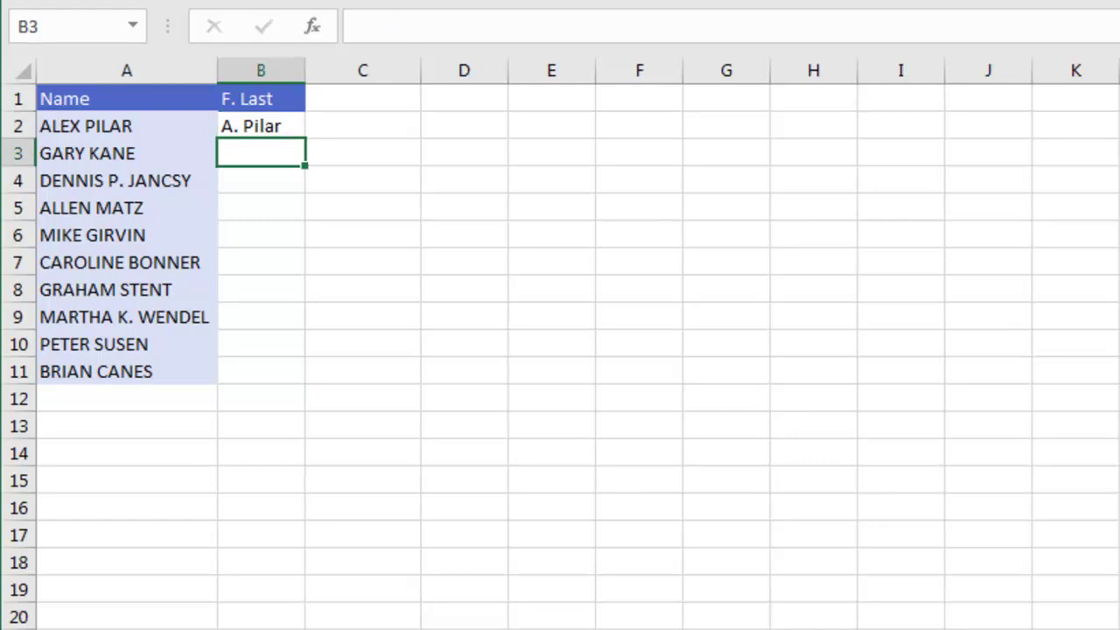
type("G. Kane")
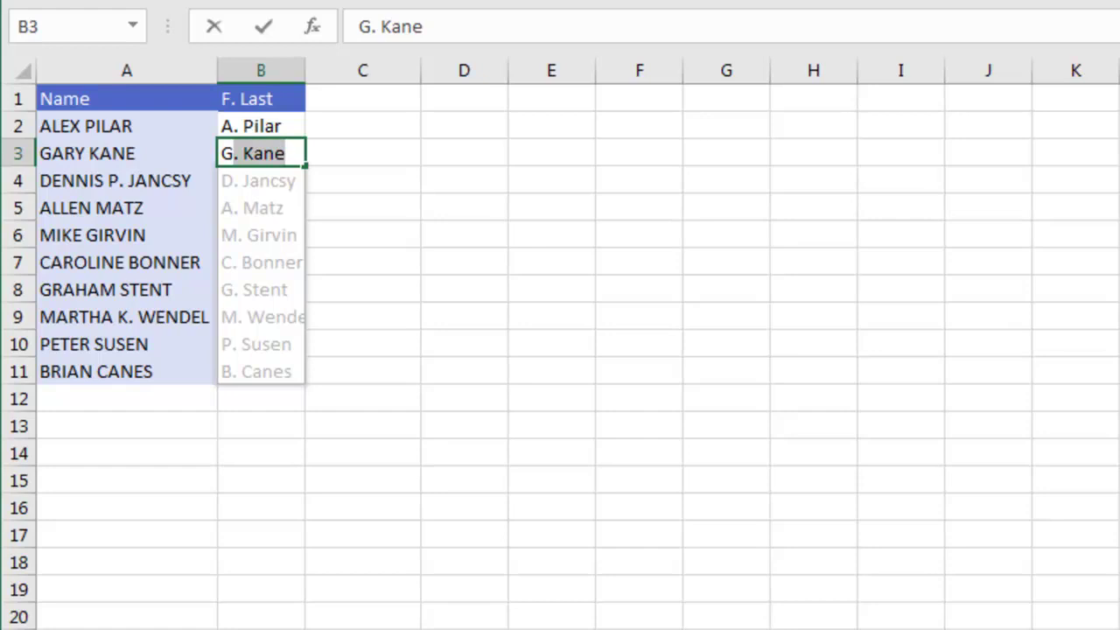
key("Return")
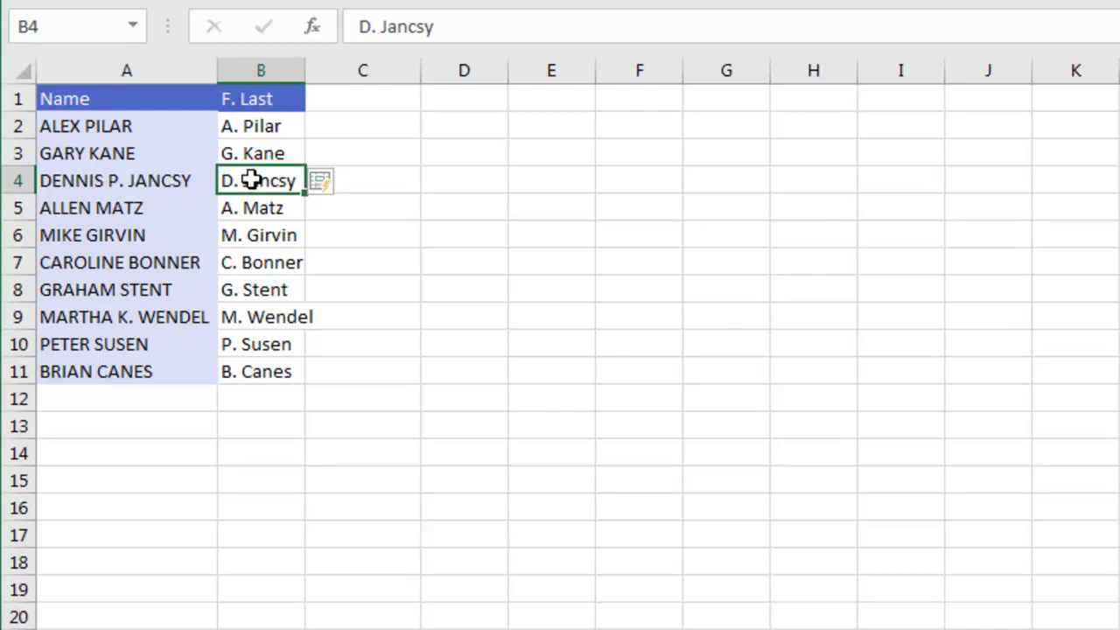
key("F2")
key("Left")
key("Left")
key("Left")
key("Left")
key("Left")
key("Left")
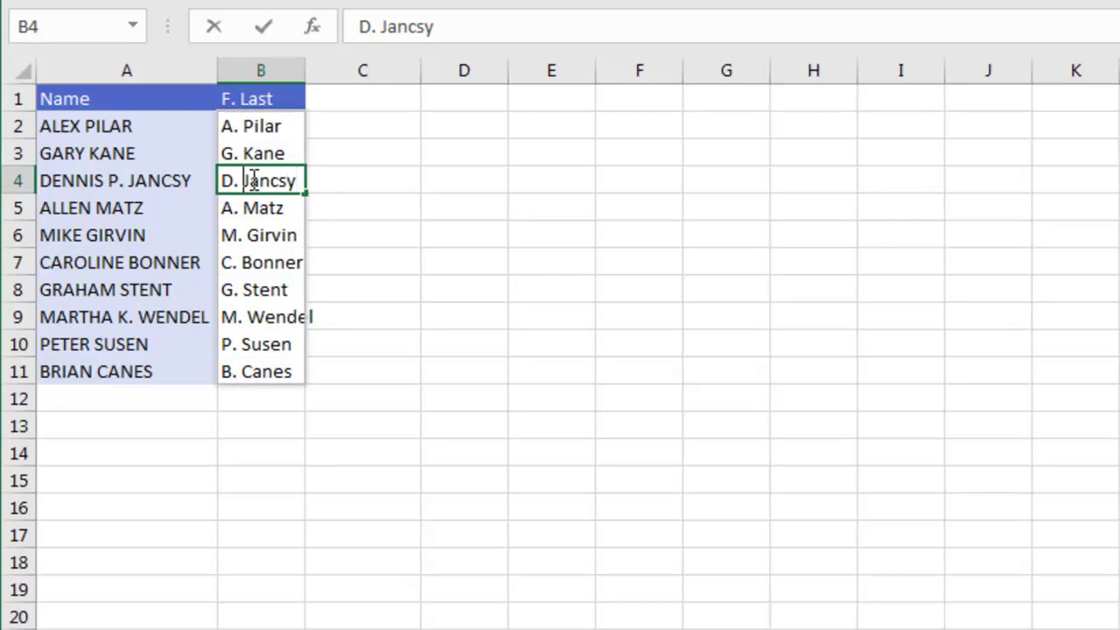
type("P.")
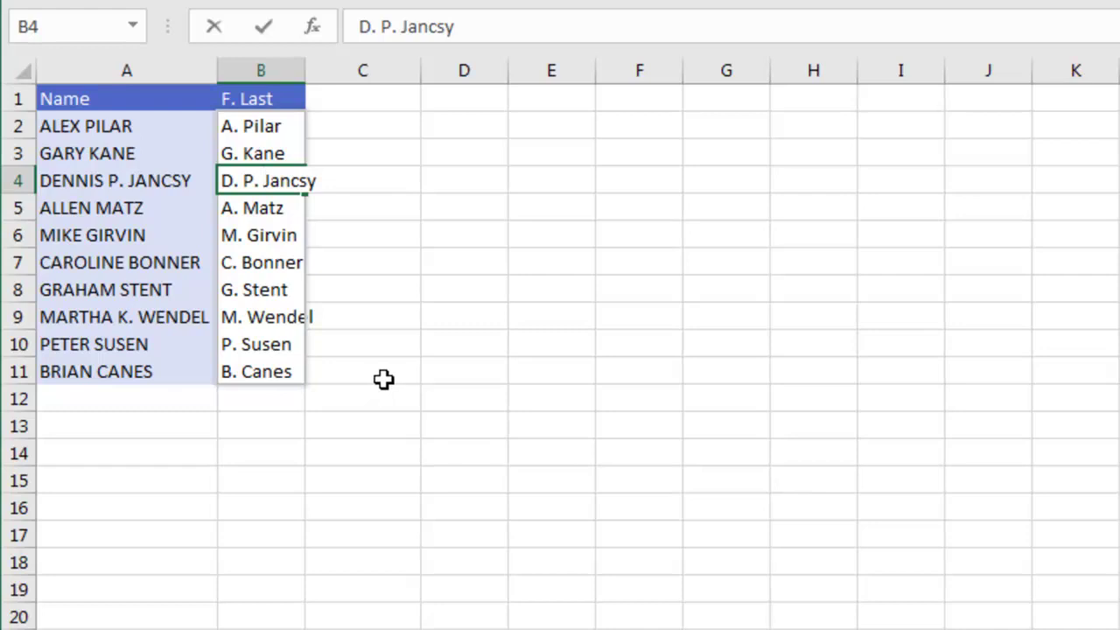
key("Return")
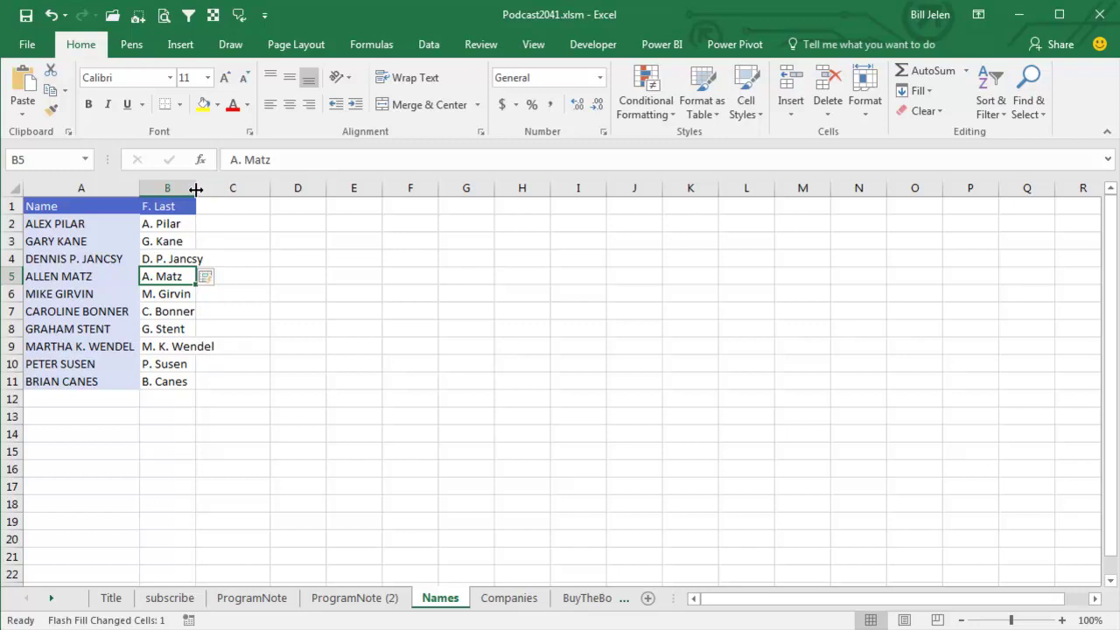
double_click(196, 189)
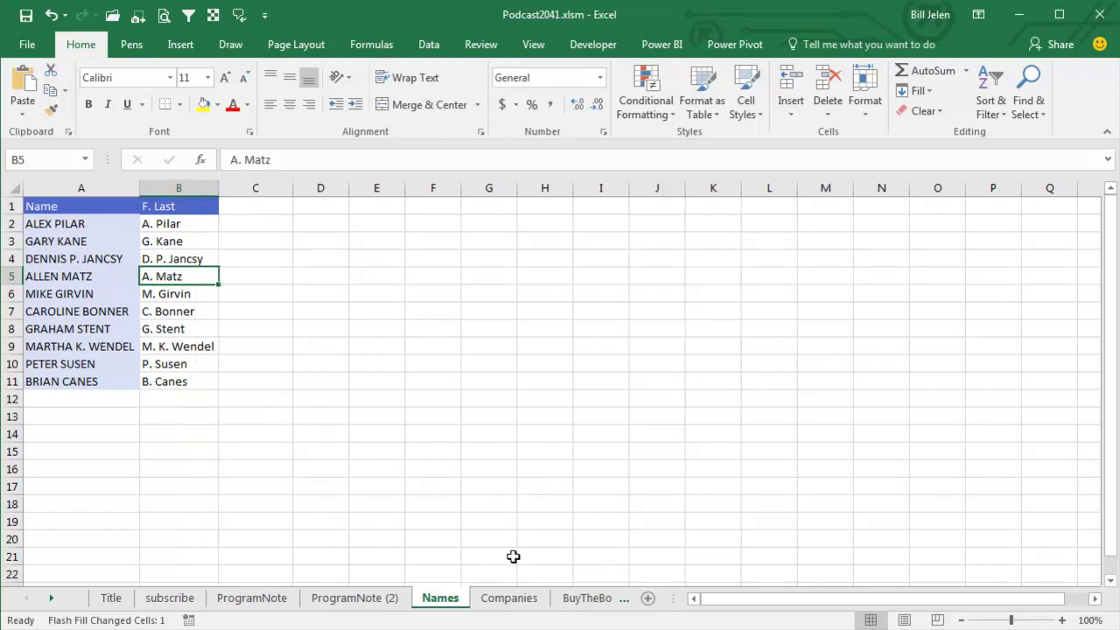
On the Companies sheet, enter Consulting in B2 and Flash Fill the Type column with Ctrl+E
left_click(511, 598)
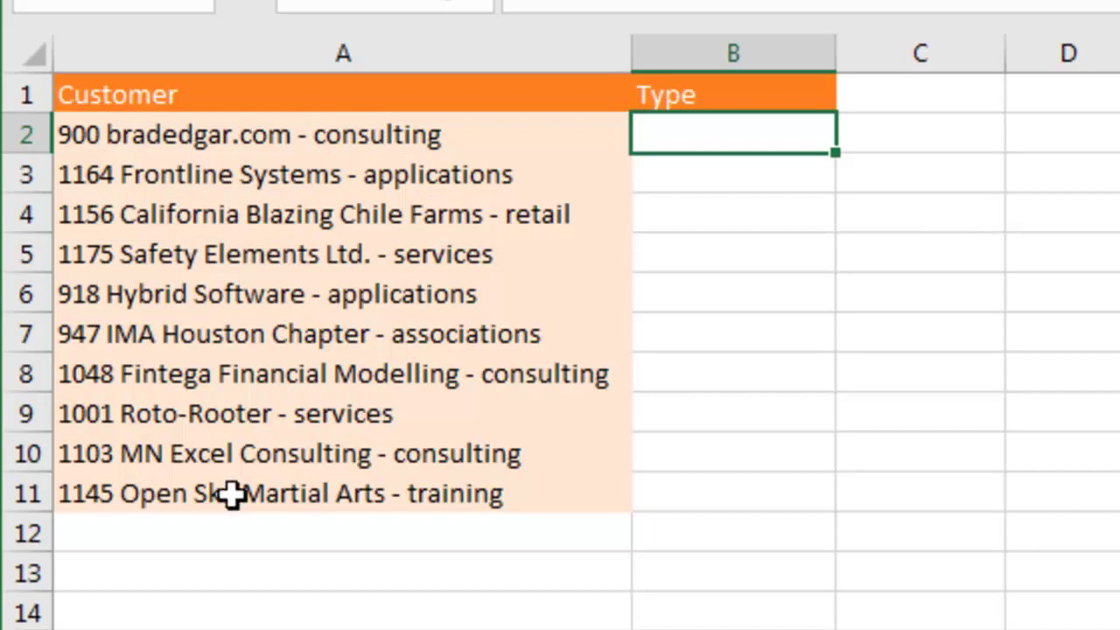
type("Consulting")
key("Return")
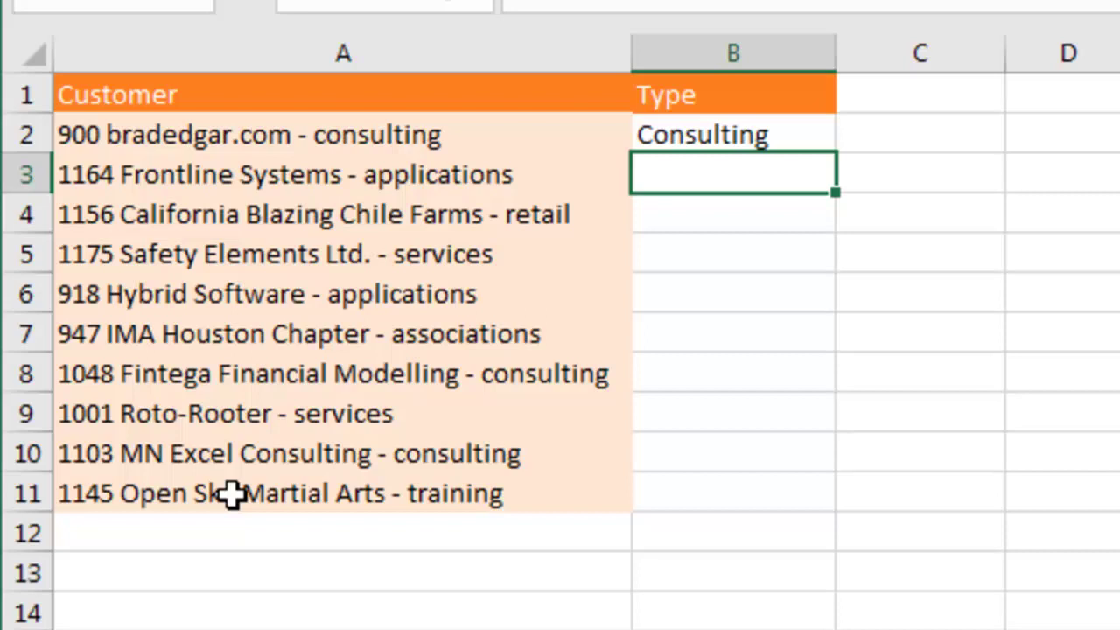
key("ctrl+e")
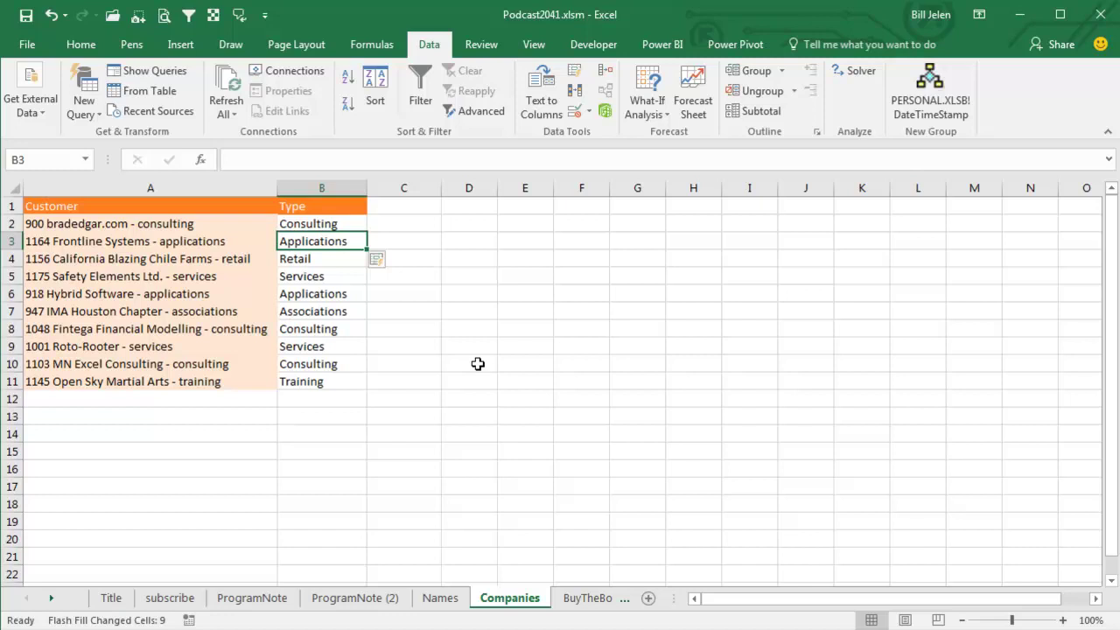
Head C1 'Number', enter 900 and 1164, then Flash Fill the remaining customer numbers
left_click(418, 203)
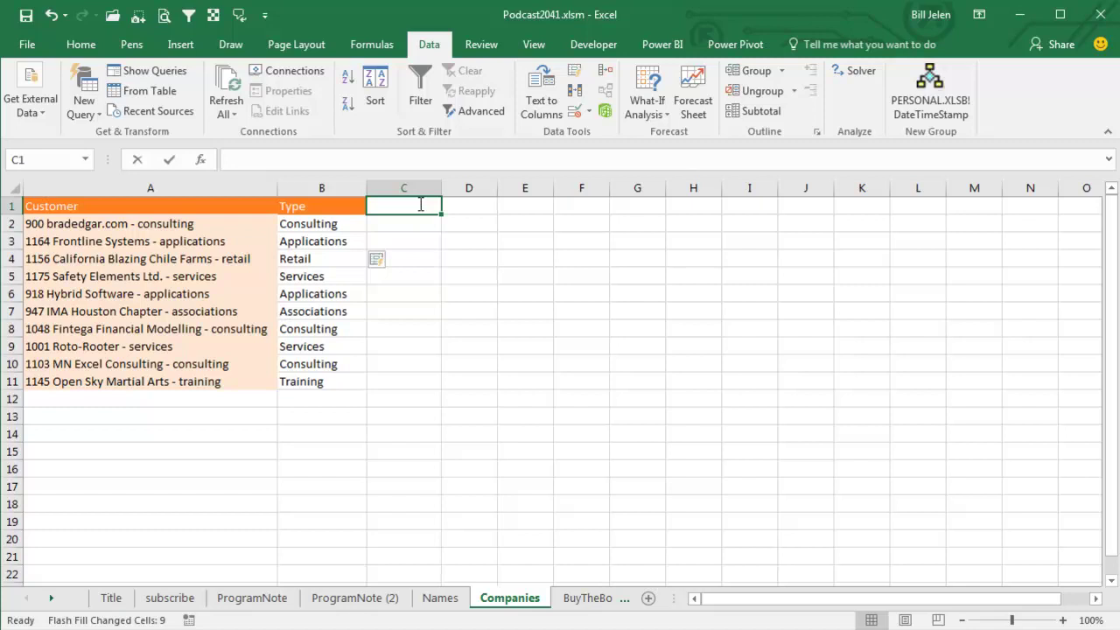
type("Number")
key("Return")
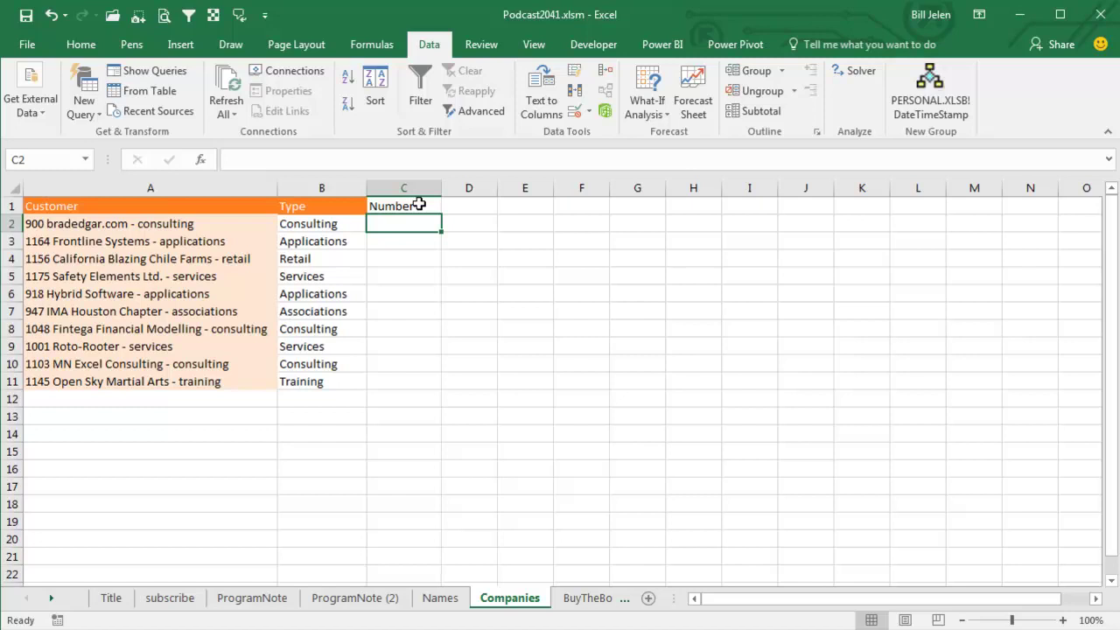
type("900")
key("Return")
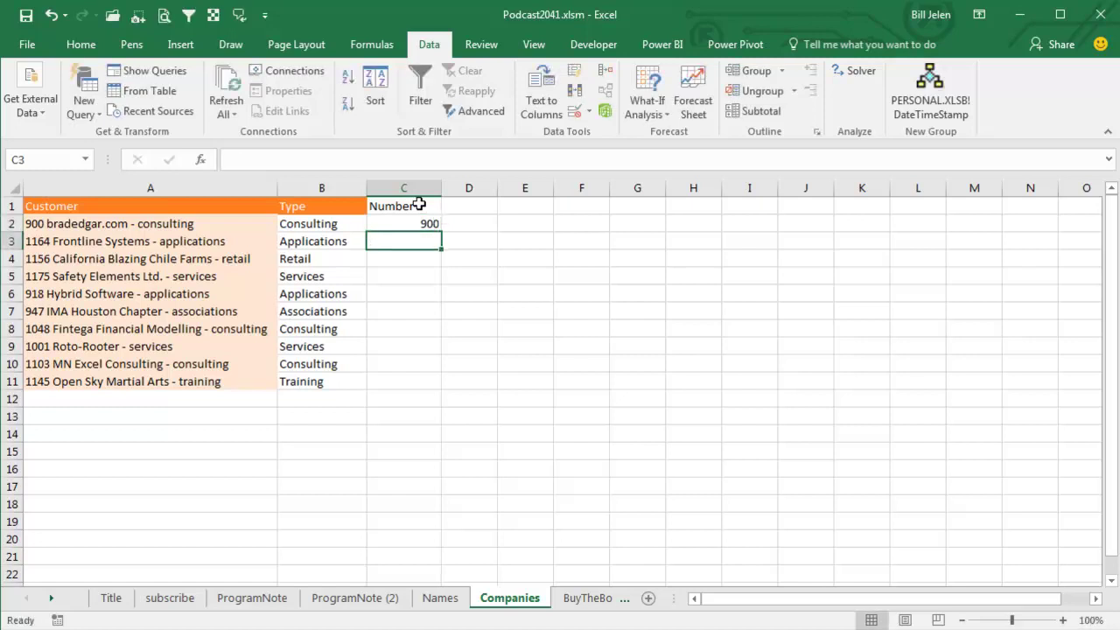
type("1164")
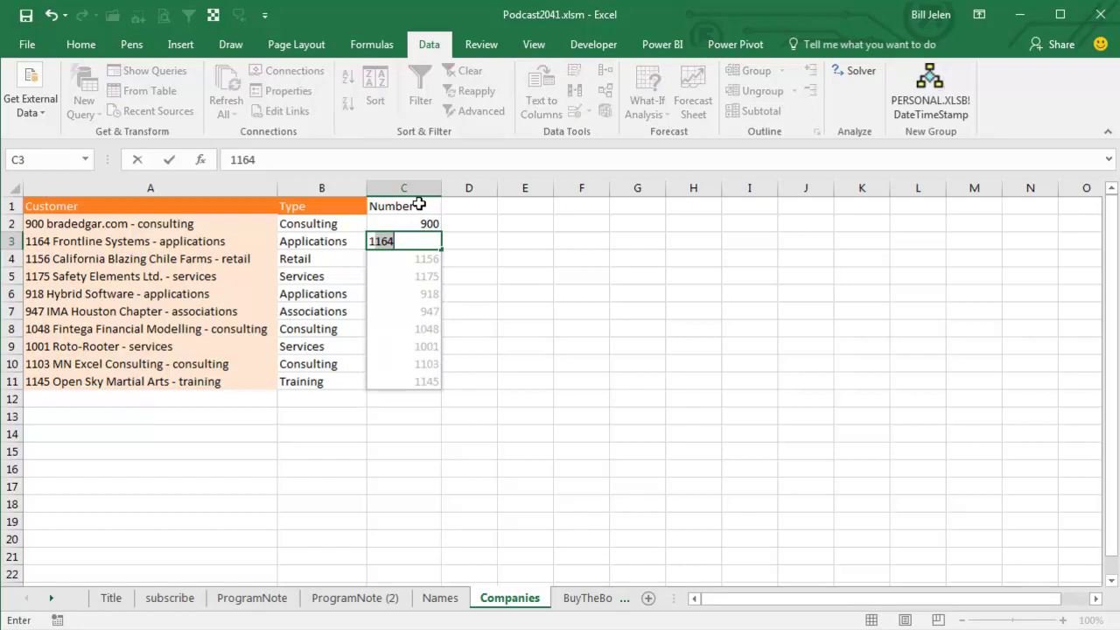
key("Down")
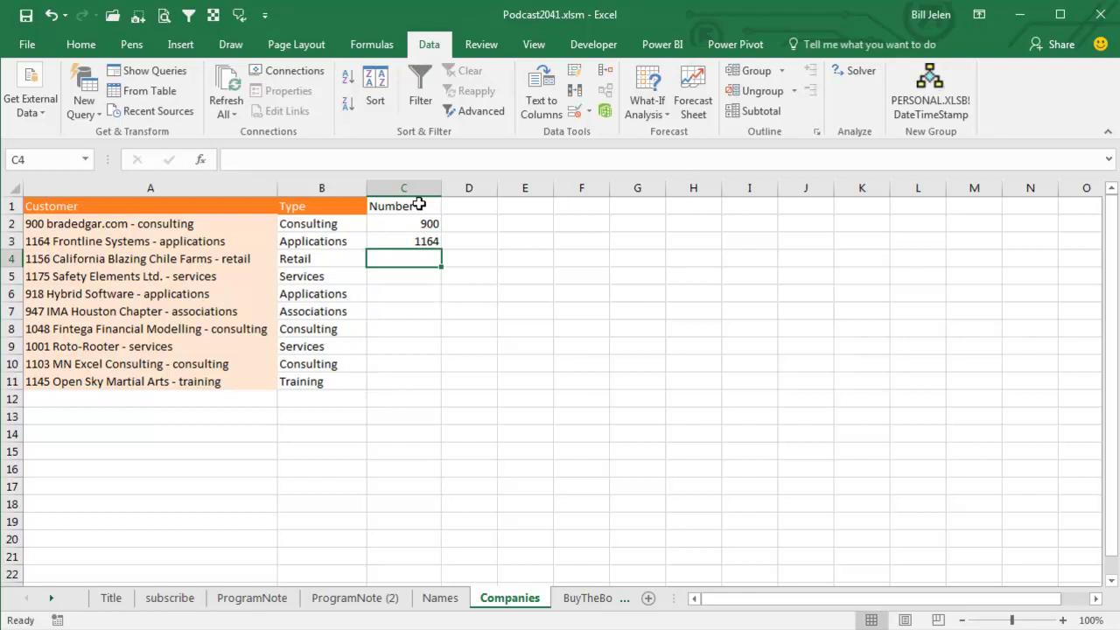
key("ctrl+e")
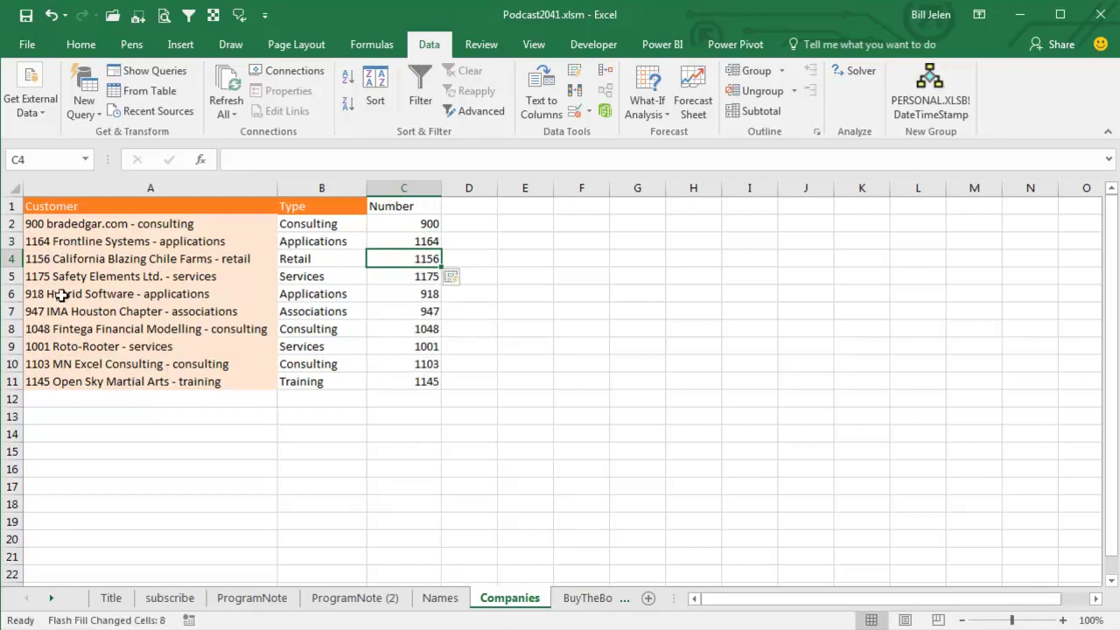
Go through the BuyTheBook sheet to the Recap sheet listing Flash Fill tips
left_click(612, 600)
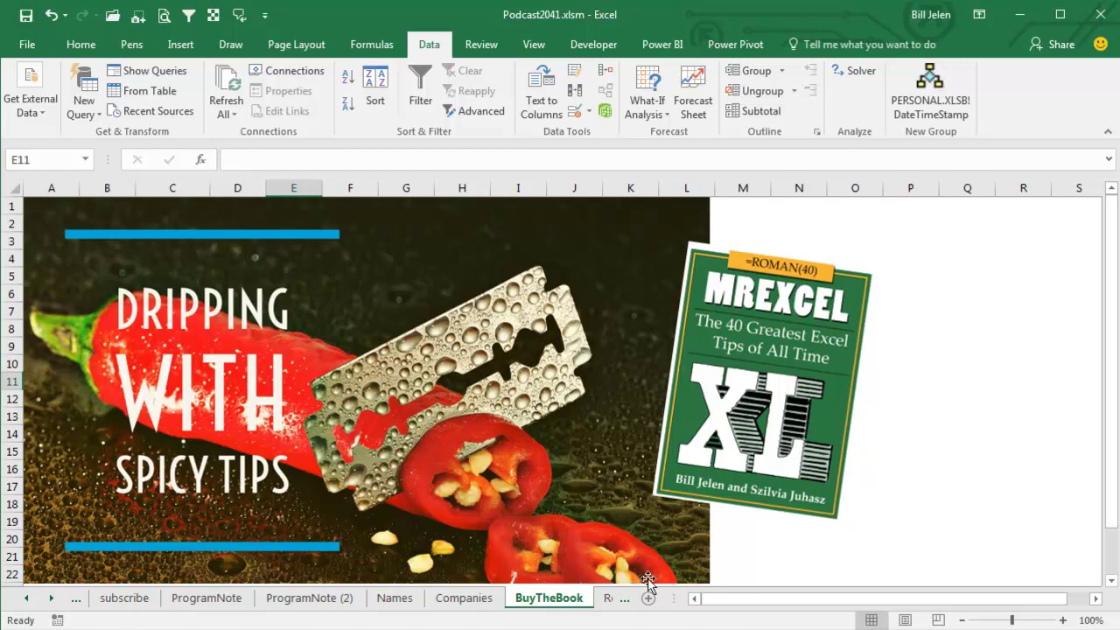
left_click(610, 598)
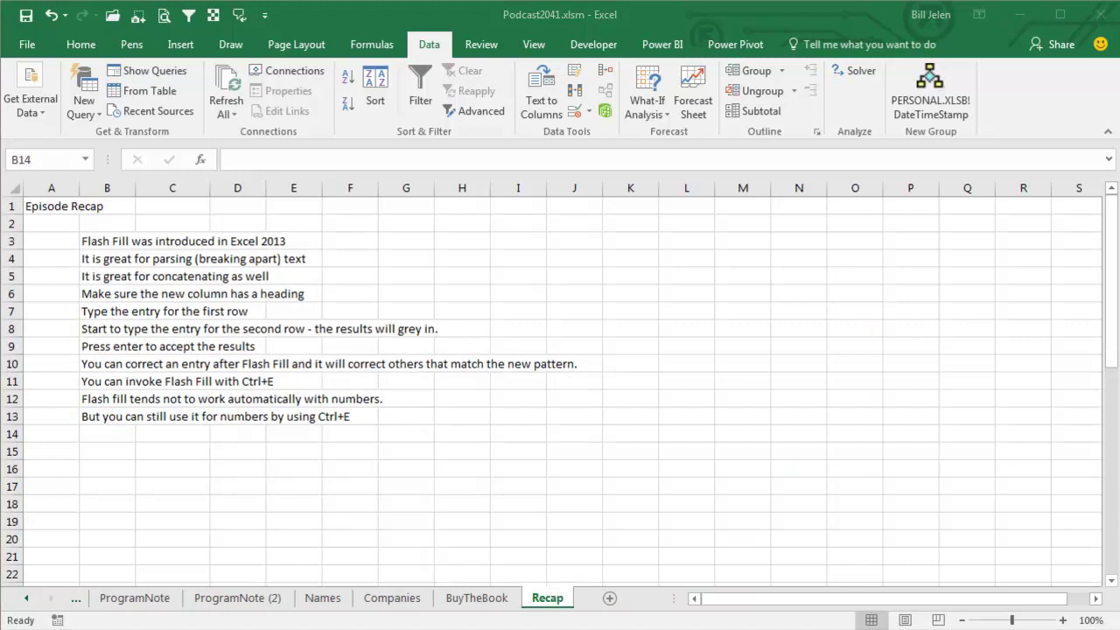